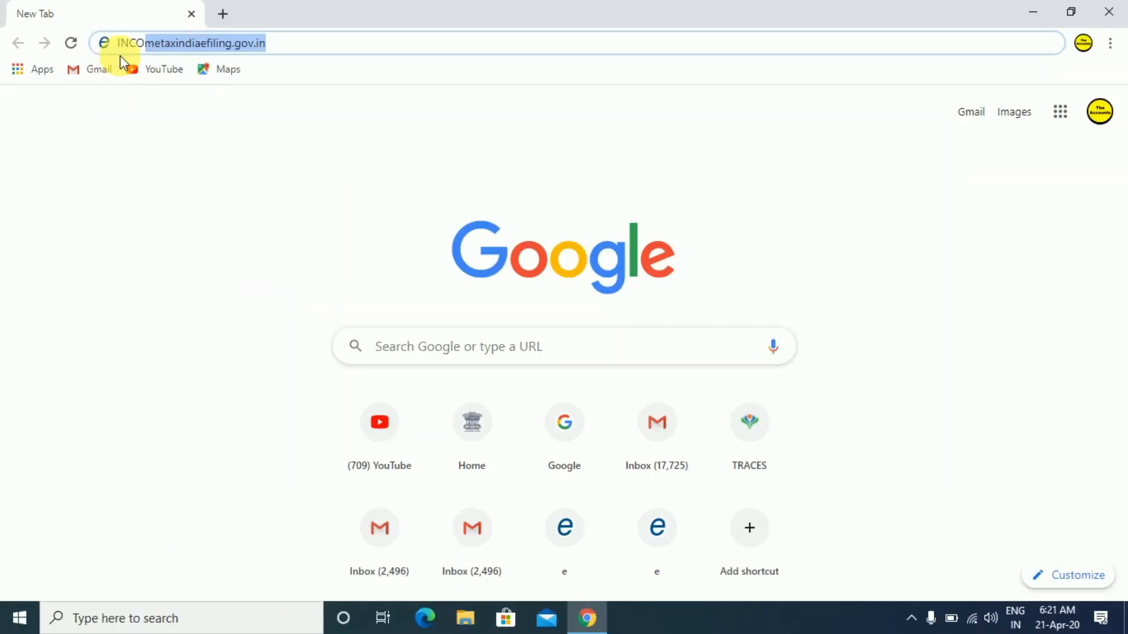
# Load the e-Filing portal address and dismiss the outstanding tax-demand notice.
pyautogui.press('Return')
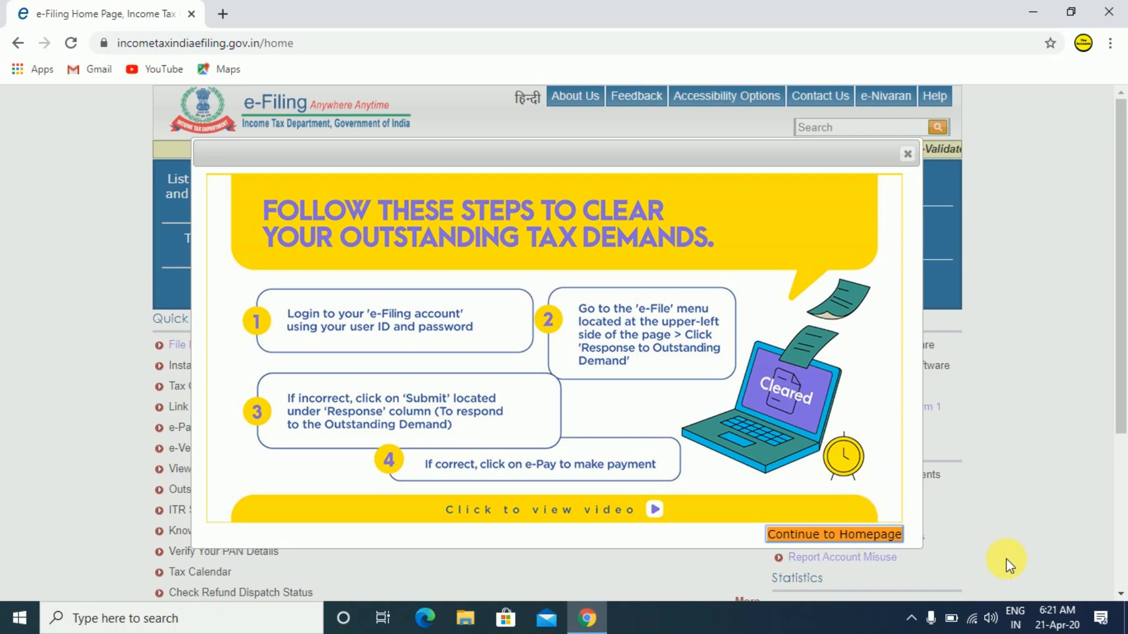
pyautogui.click(854, 540)
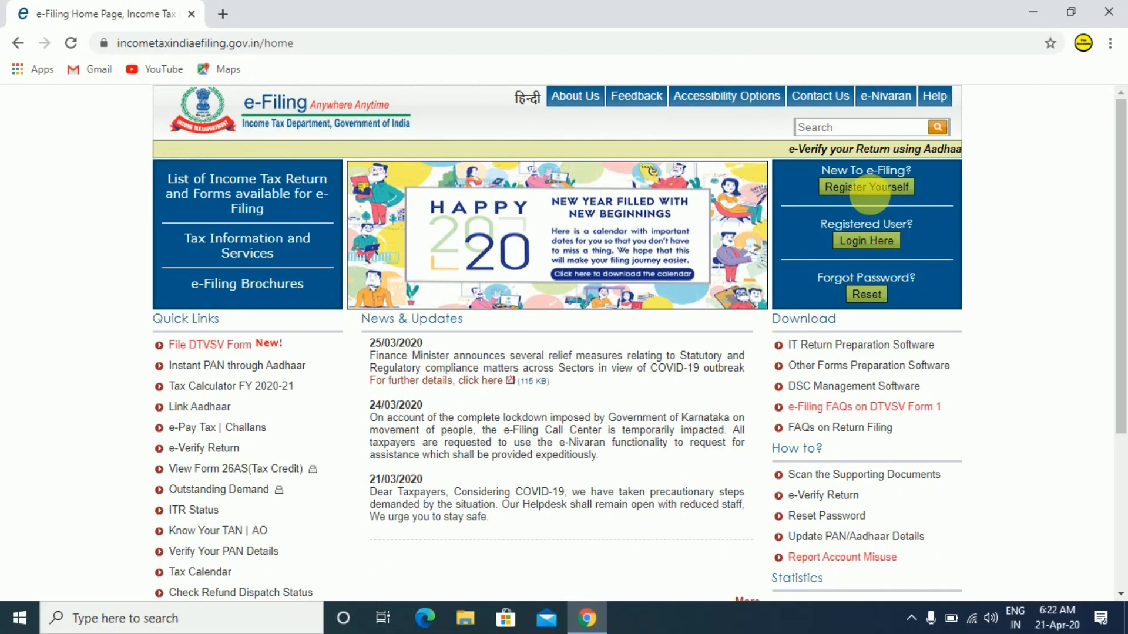
# Start new-user registration with Register Yourself from the homepage.
pyautogui.click(864, 87)
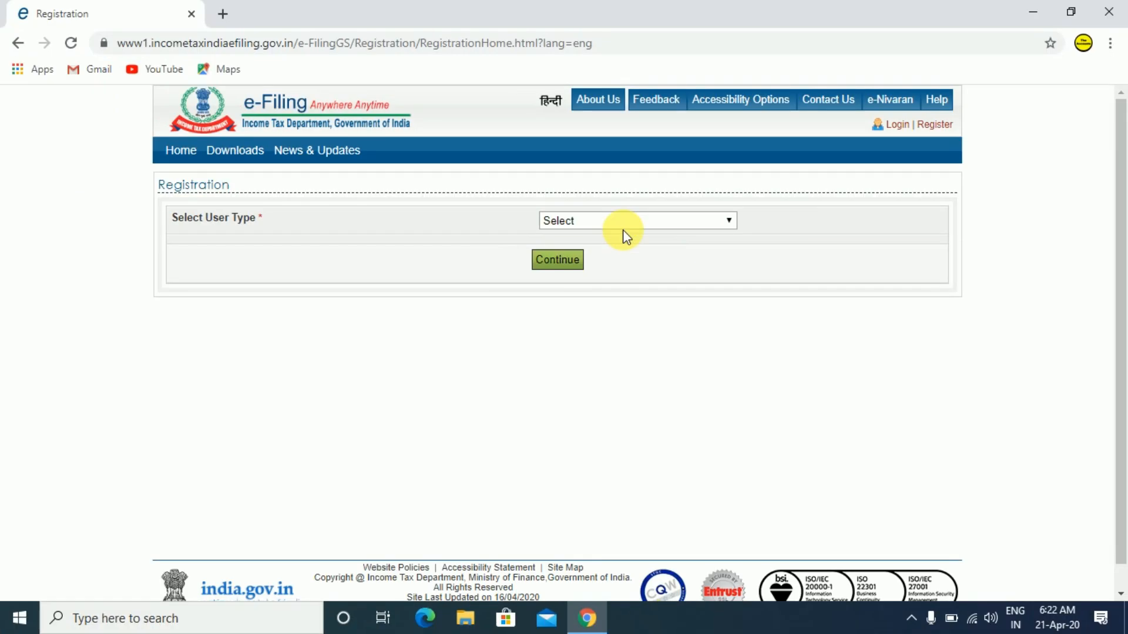
# Select Individual as the user type and continue to the individual registration form.
pyautogui.click(730, 222)
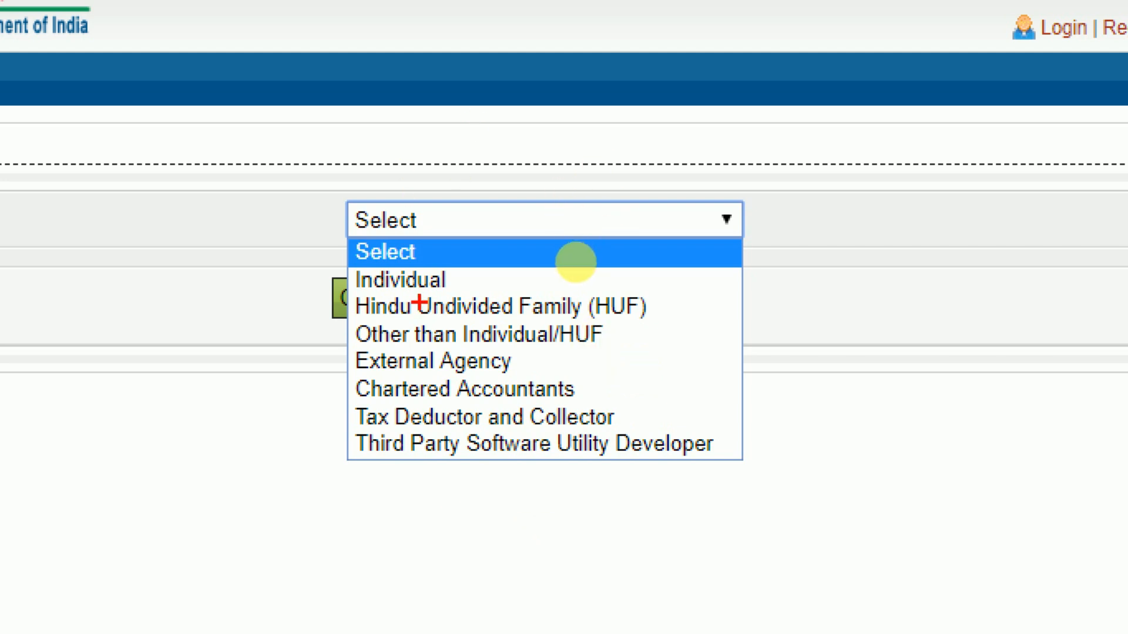
pyautogui.click(576, 262)
pyautogui.click(630, 219)
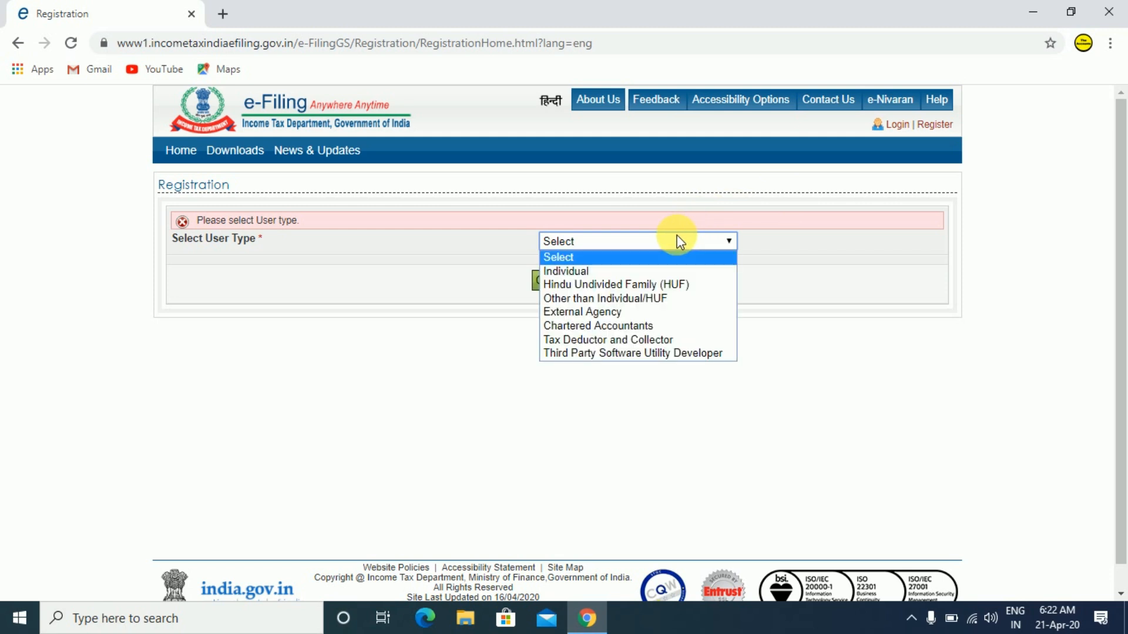
pyautogui.click(608, 272)
pyautogui.click(574, 292)
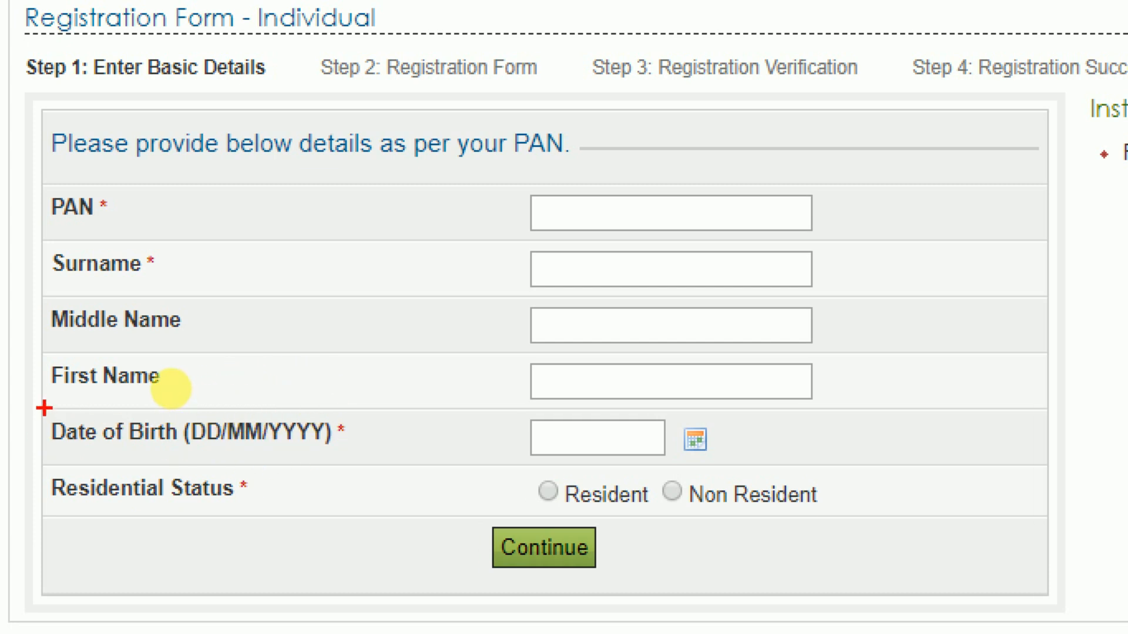
pyautogui.moveTo(44, 408)
pyautogui.mouseDown()
pyautogui.moveTo(163, 442)
pyautogui.moveTo(370, 471)
pyautogui.mouseUp()
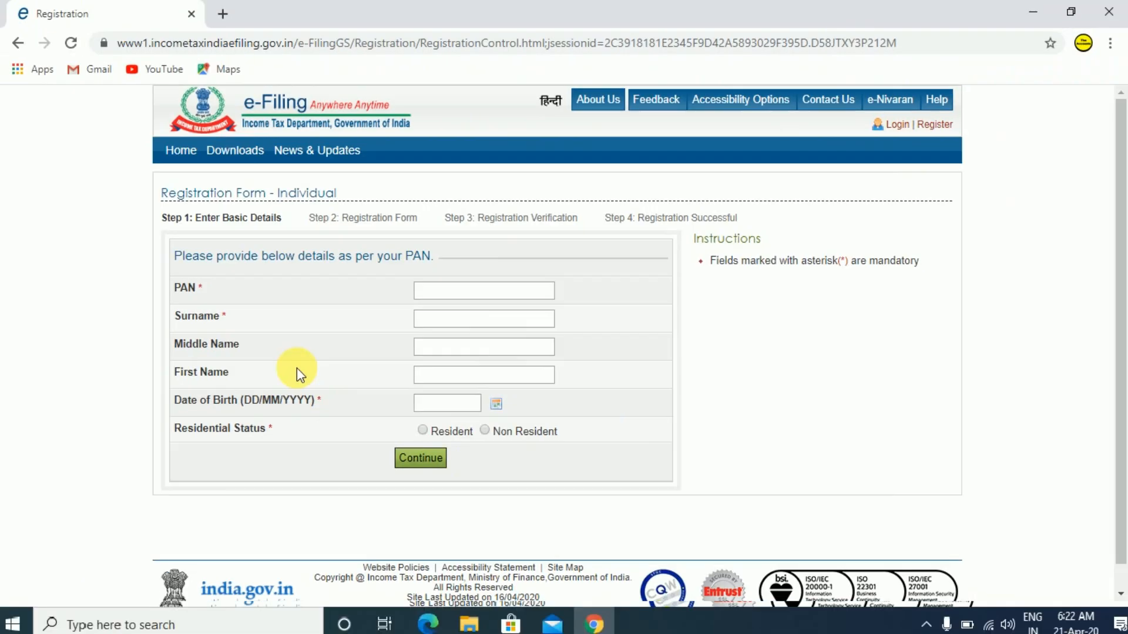
# Enter the PAN, surname, middle name and first name, fixing a typo in the first name.
pyautogui.click(429, 294)
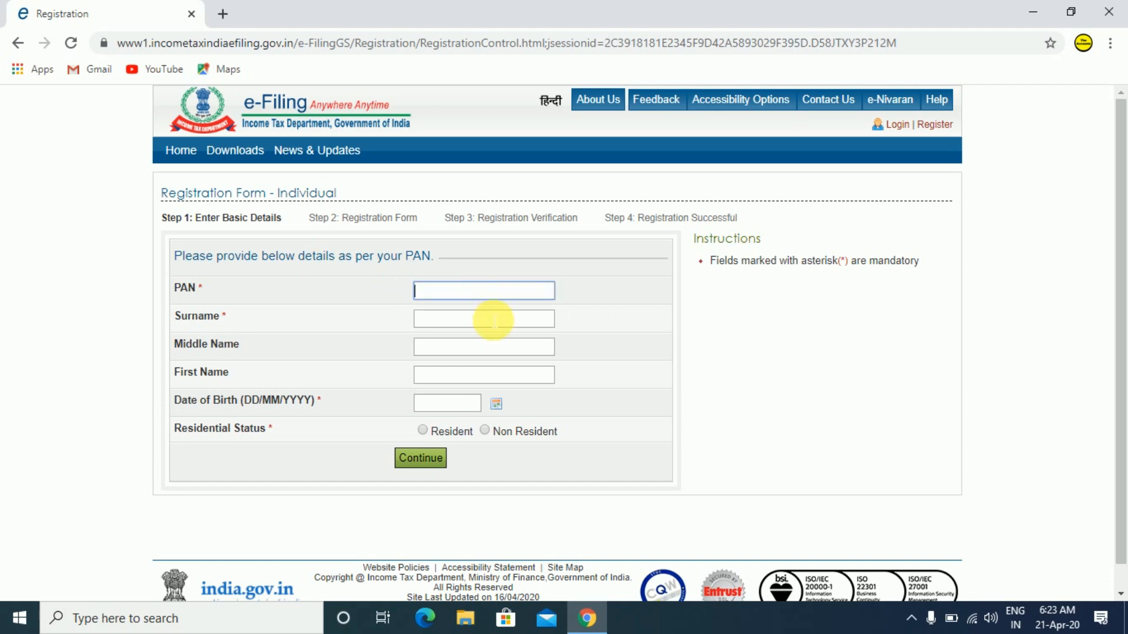
pyautogui.press('Tab')
pyautogui.press('Tab')
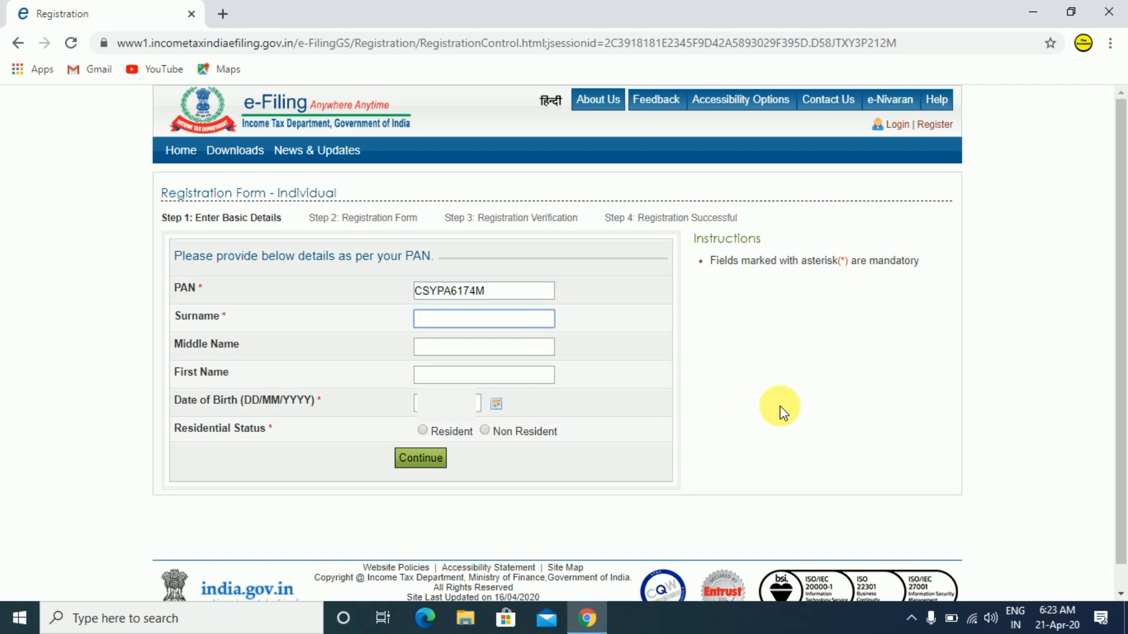
pyautogui.press('Tab')
pyautogui.press('Tab')
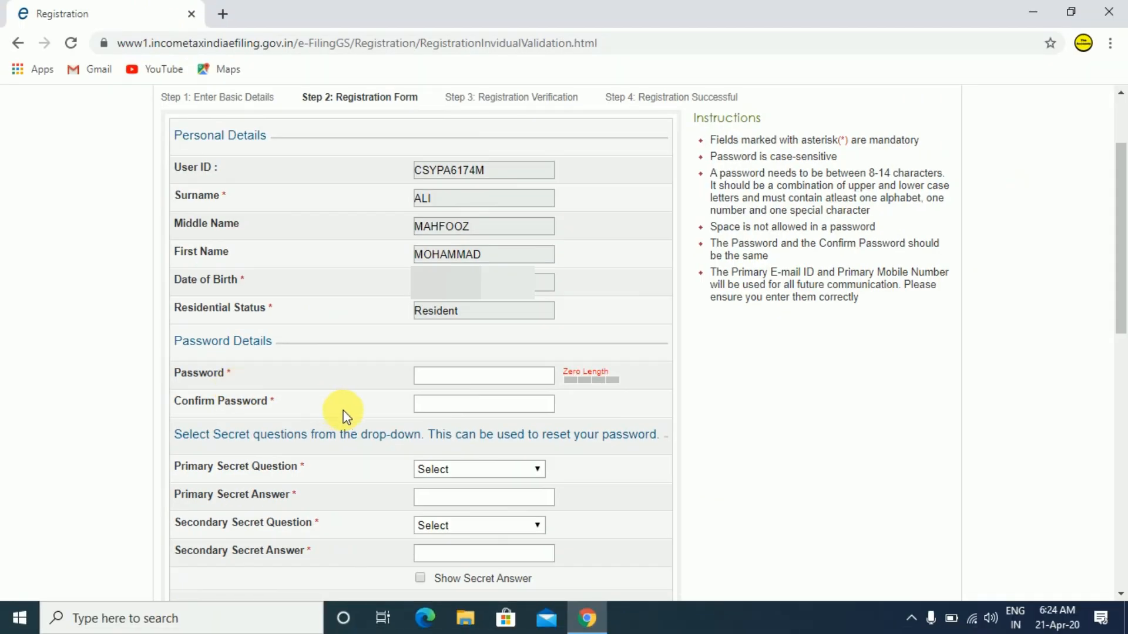
# Enter the account password and retype it in Confirm Password.
pyautogui.click(438, 389)
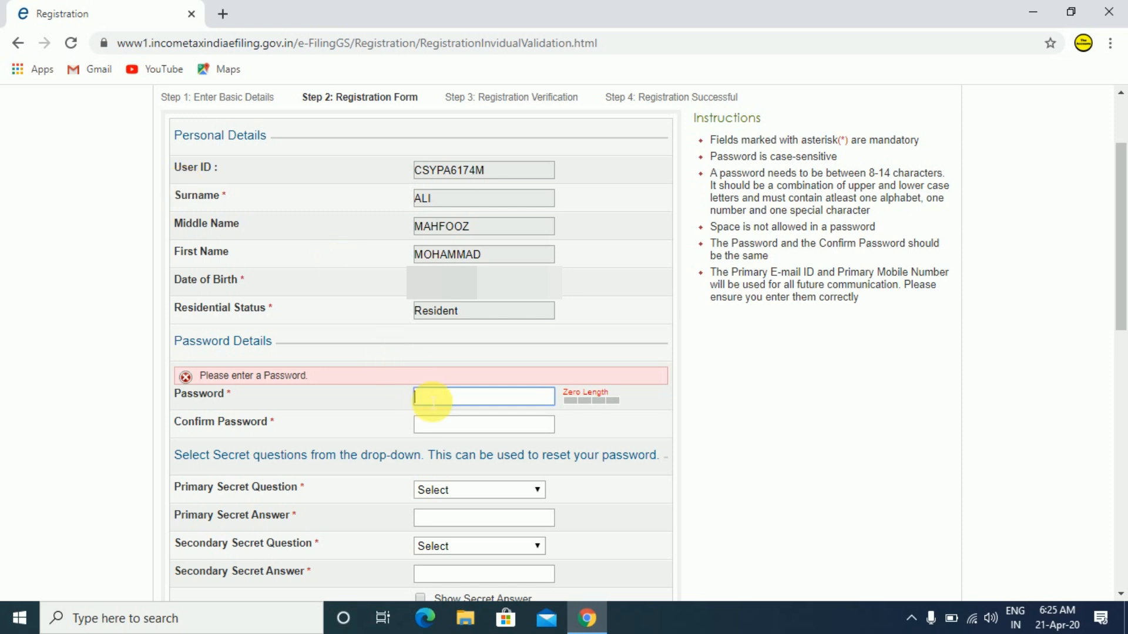
pyautogui.write('********')
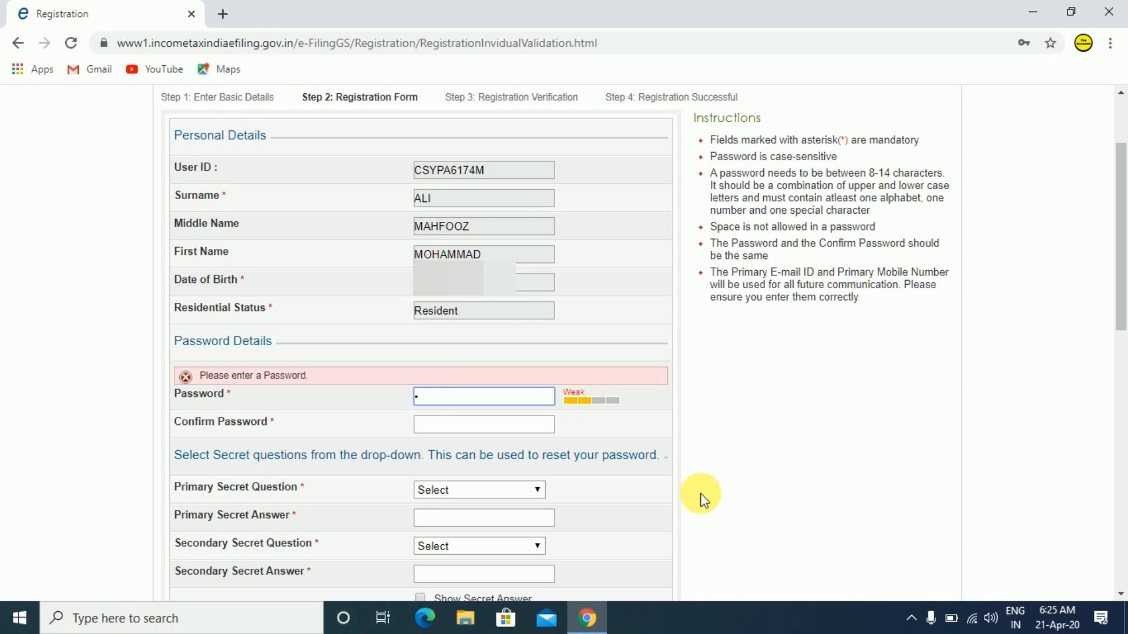
pyautogui.press('Tab')
pyautogui.write('***********')
pyautogui.press('Tab')
pyautogui.moveTo(1121, 259); pyautogui.dragTo(1121, 391)
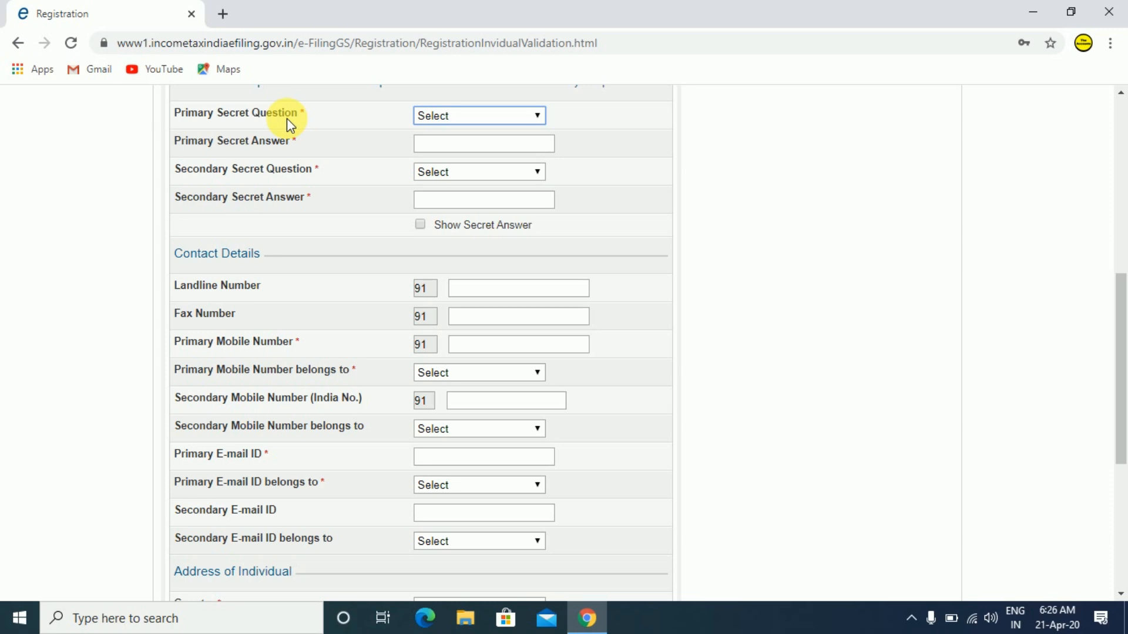
# Choose the pet-name and first-school secret questions and enter an answer for each.
pyautogui.click(441, 118)
pyautogui.click(447, 146)
pyautogui.click(447, 145)
pyautogui.write('abc')
pyautogui.click(448, 172)
pyautogui.click(501, 280)
pyautogui.click(477, 201)
pyautogui.write('abcdef')
pyautogui.moveTo(1121, 320); pyautogui.dragTo(1119, 385)
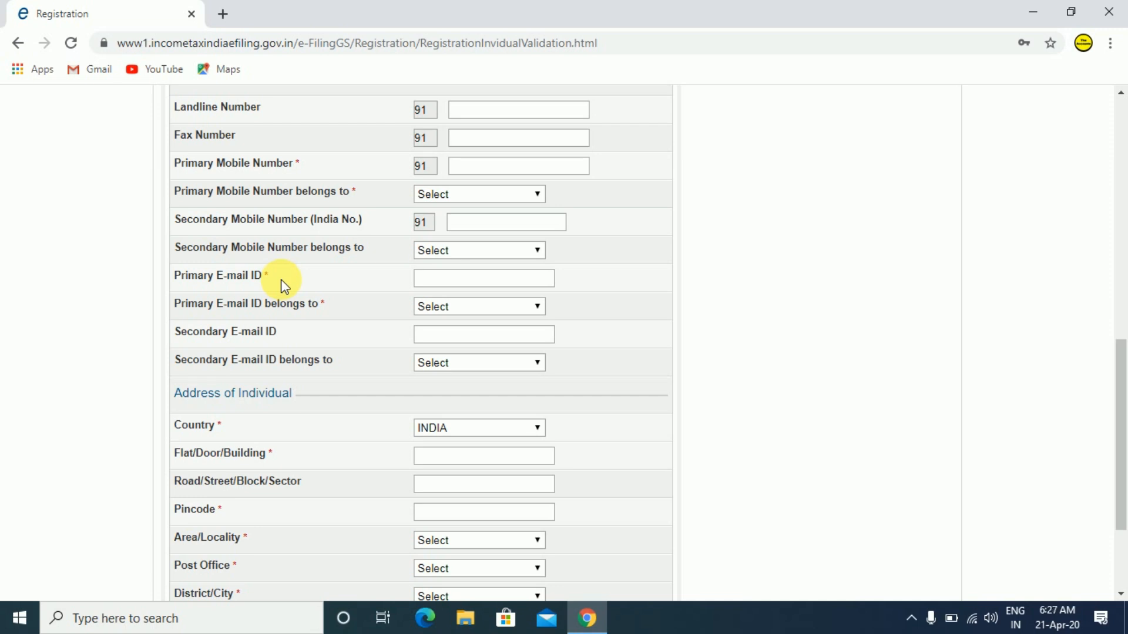
# Enter the primary mobile number and mark it as belonging to Self.
pyautogui.click(477, 172)
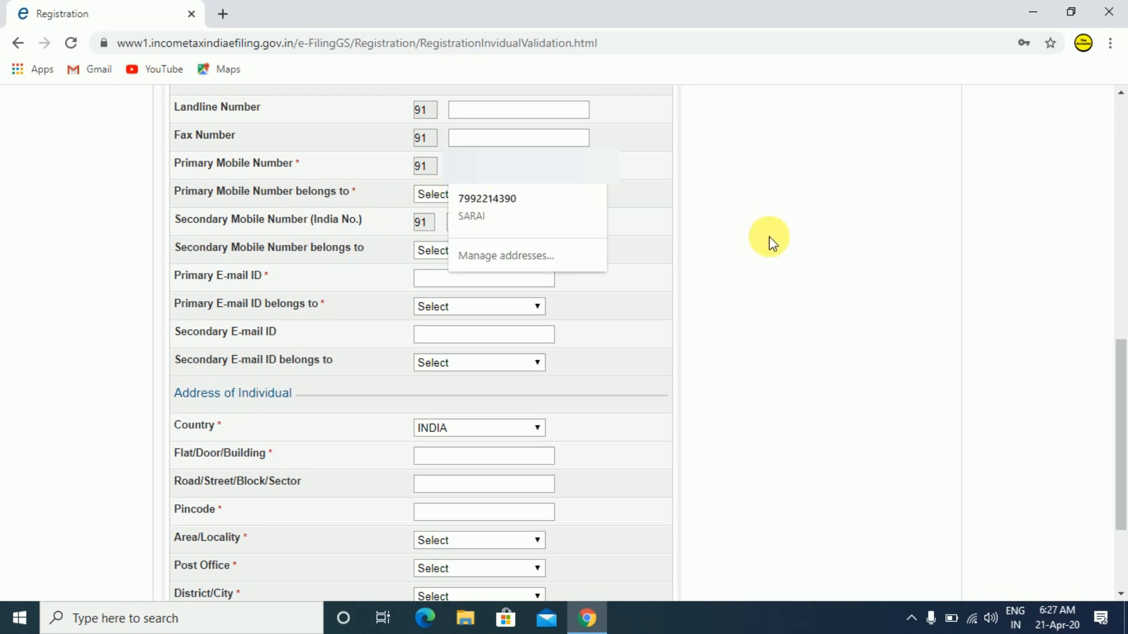
pyautogui.write('9')
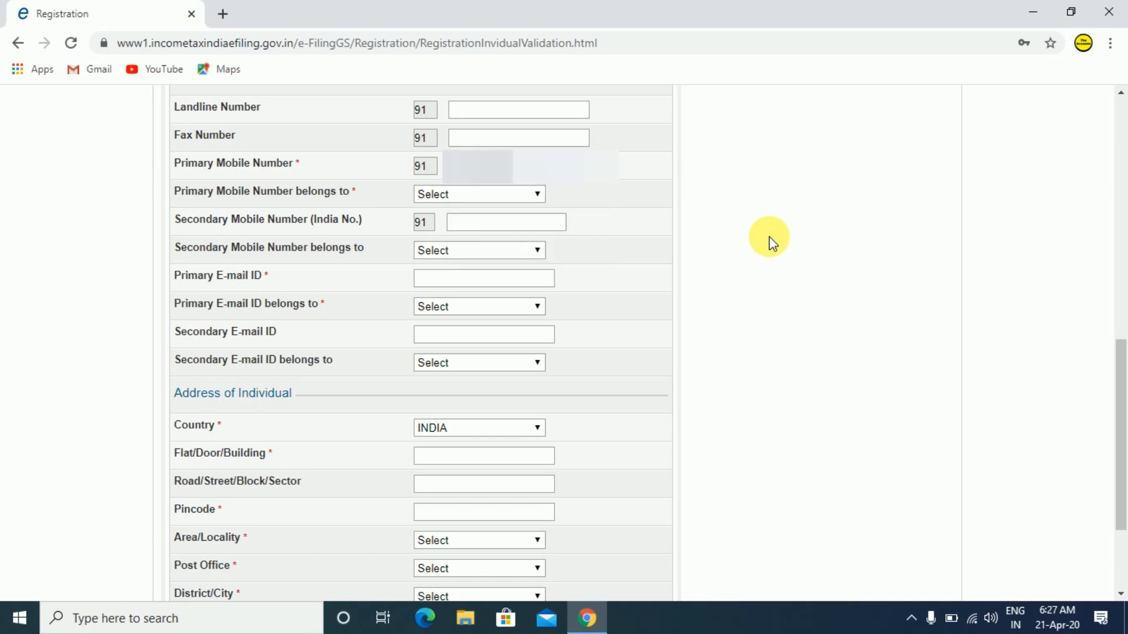
pyautogui.press('Tab')
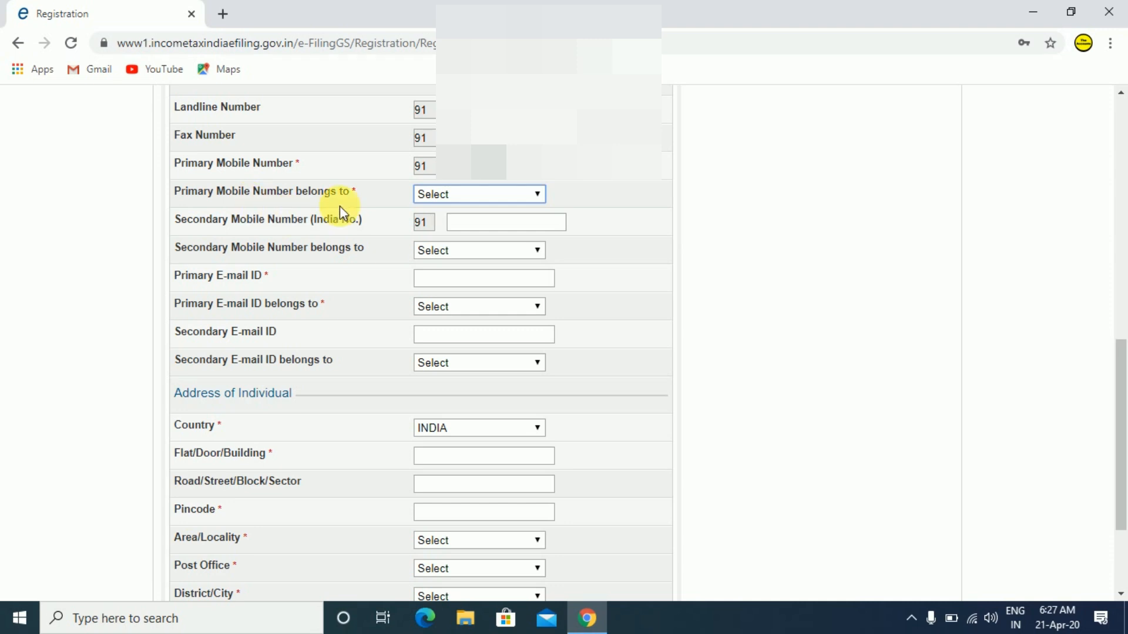
pyautogui.click(440, 193)
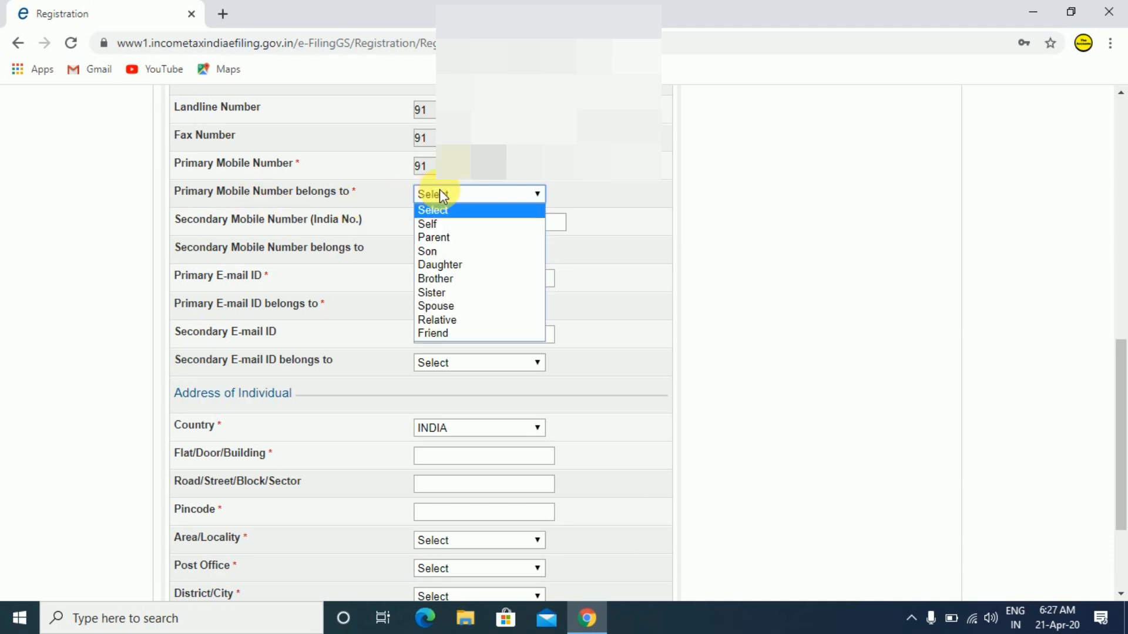
pyautogui.click(440, 224)
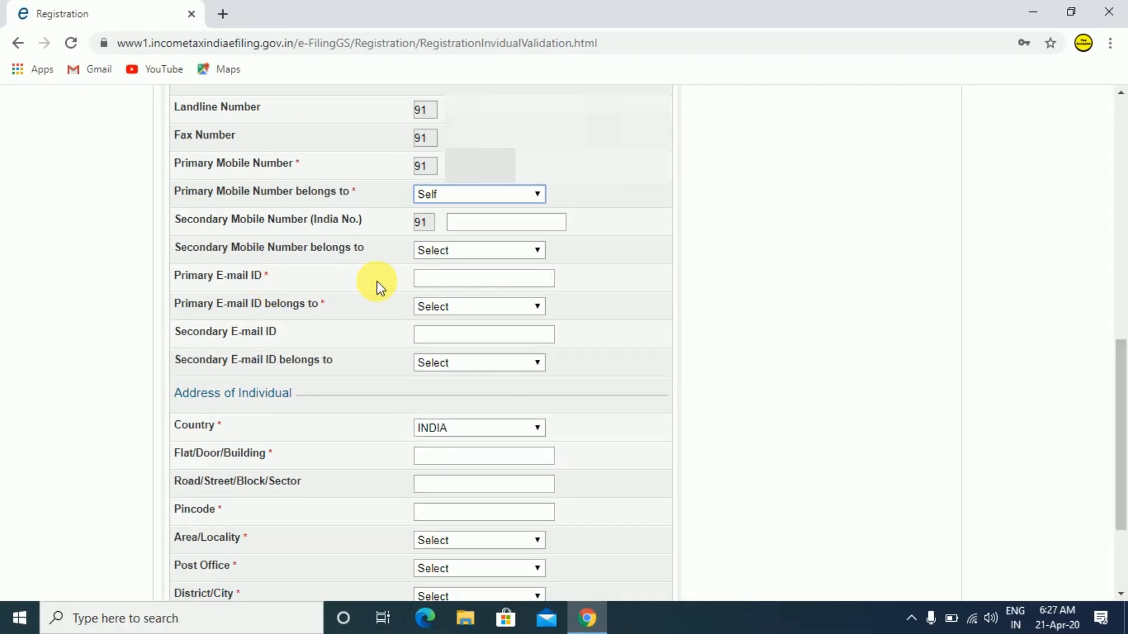
# Enter the primary e-mail address and mark it as belonging to Self.
pyautogui.click(595, 276)
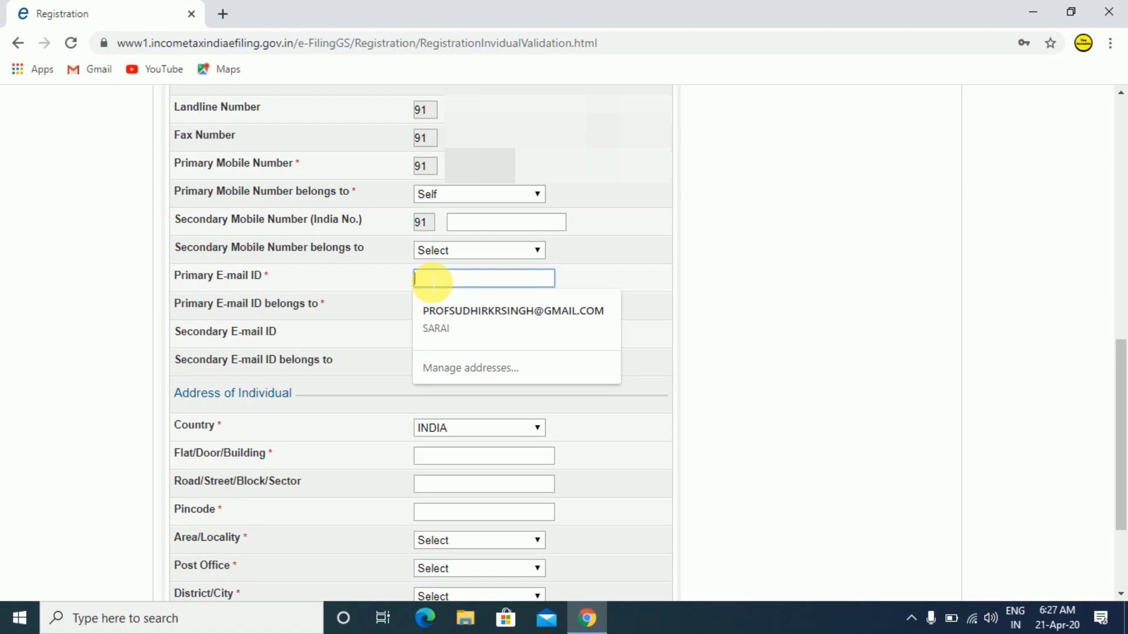
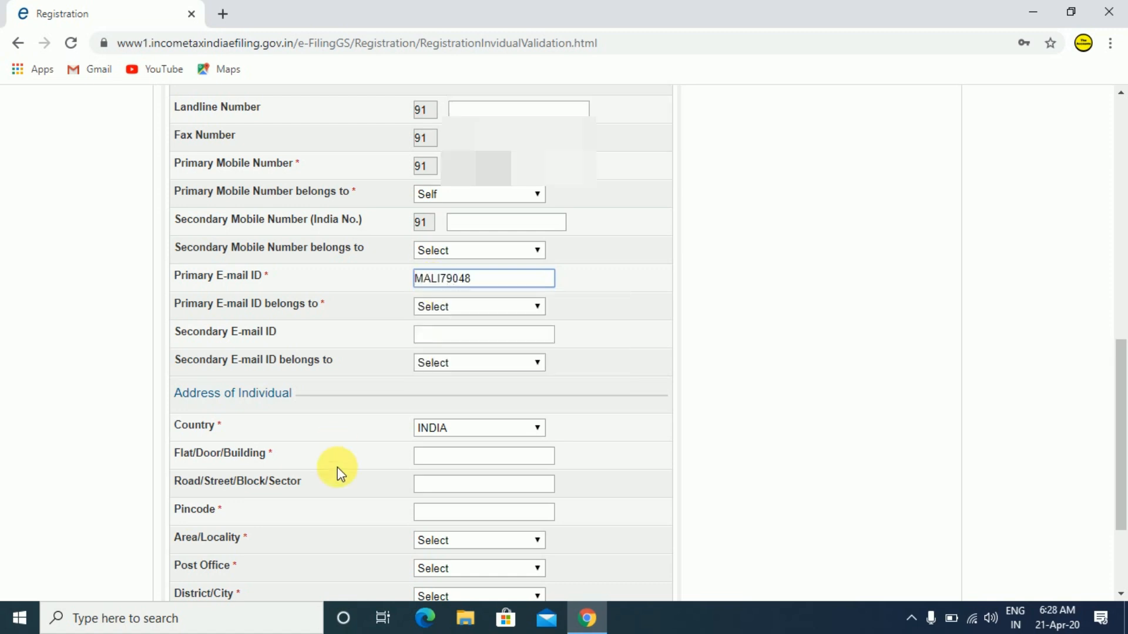
pyautogui.click(474, 308)
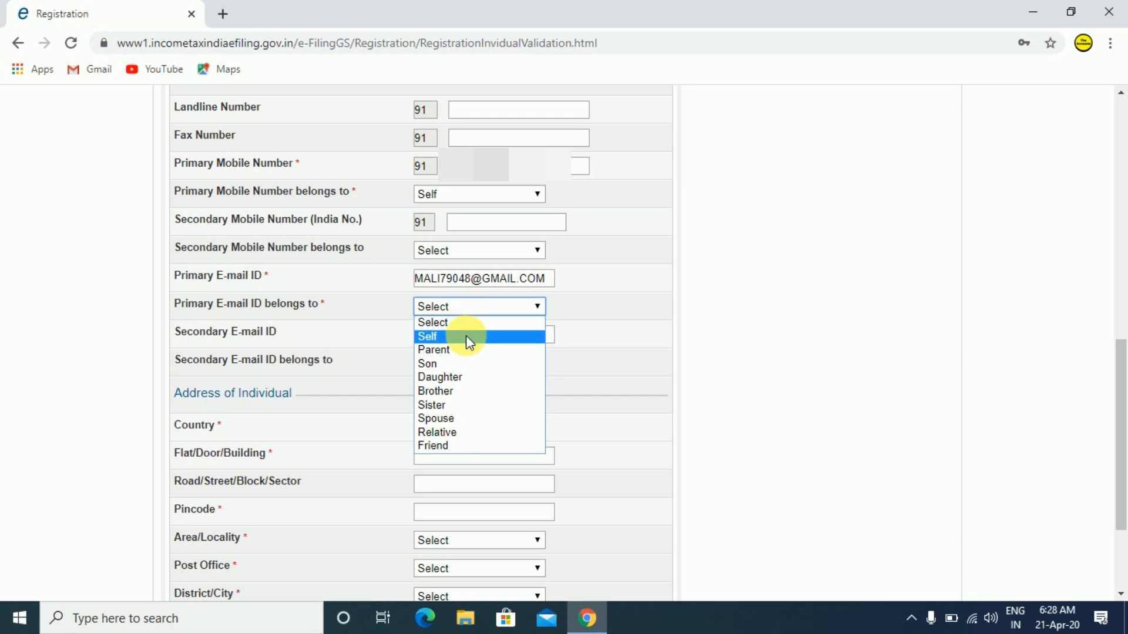
pyautogui.click(468, 337)
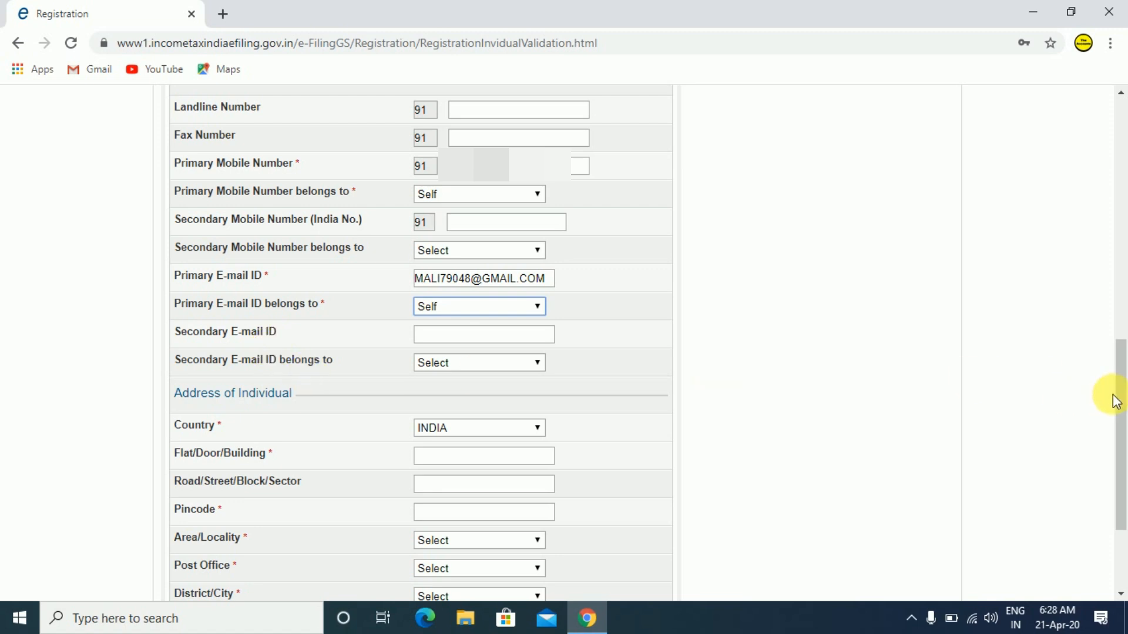
pyautogui.scroll(-3, 1111, 395)
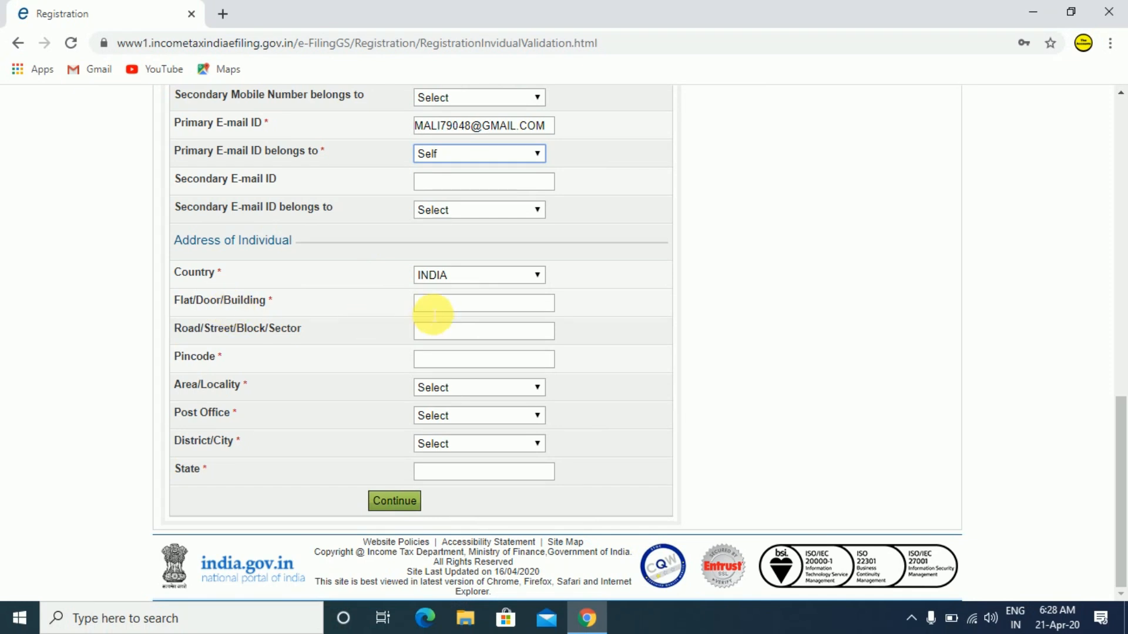
# Fill in the flat/door/building and road/street address lines and the pincode.
pyautogui.click(509, 329)
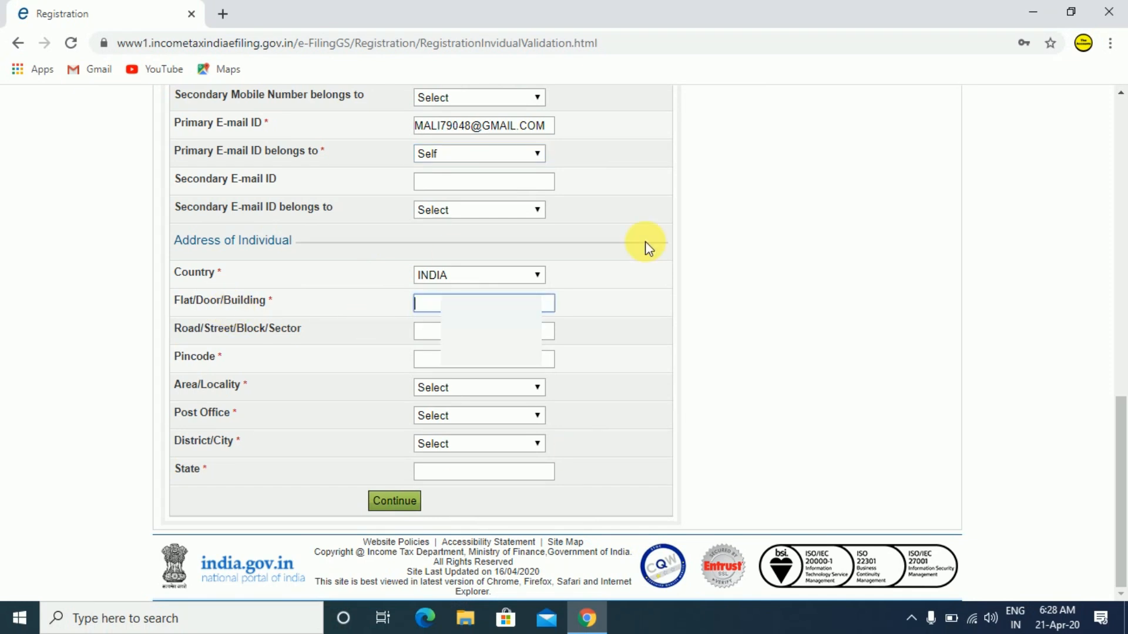
pyautogui.write('S/O M')
pyautogui.press('Tab')
pyautogui.write('MOHPU')
pyautogui.press('Tab')
pyautogui.write('813113')
pyautogui.press('Tab')
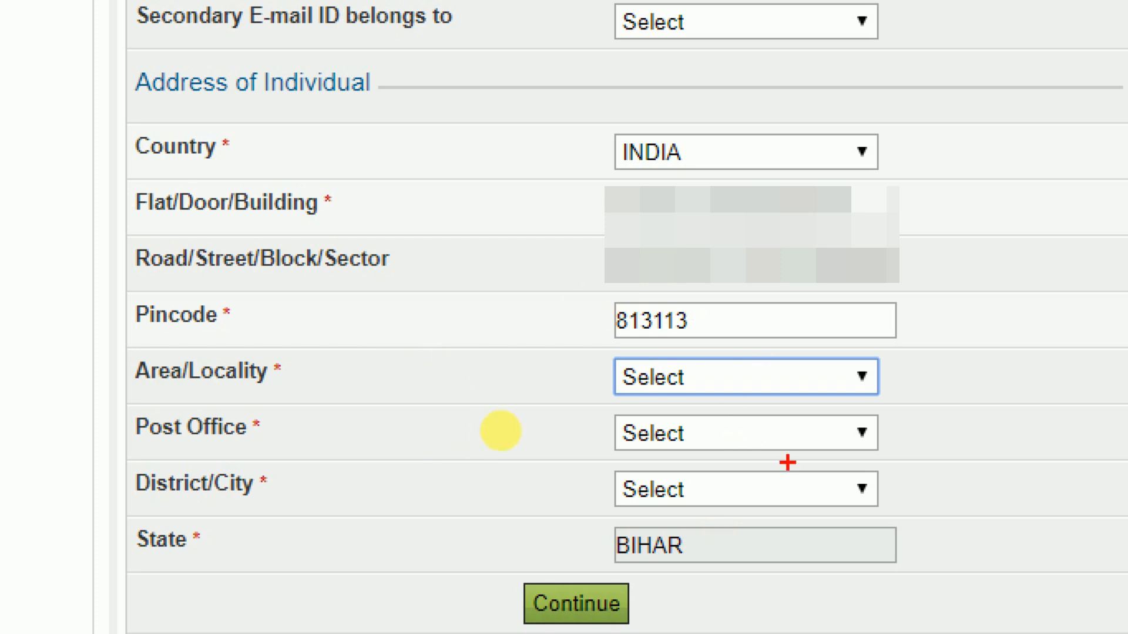
pyautogui.press('Escape')
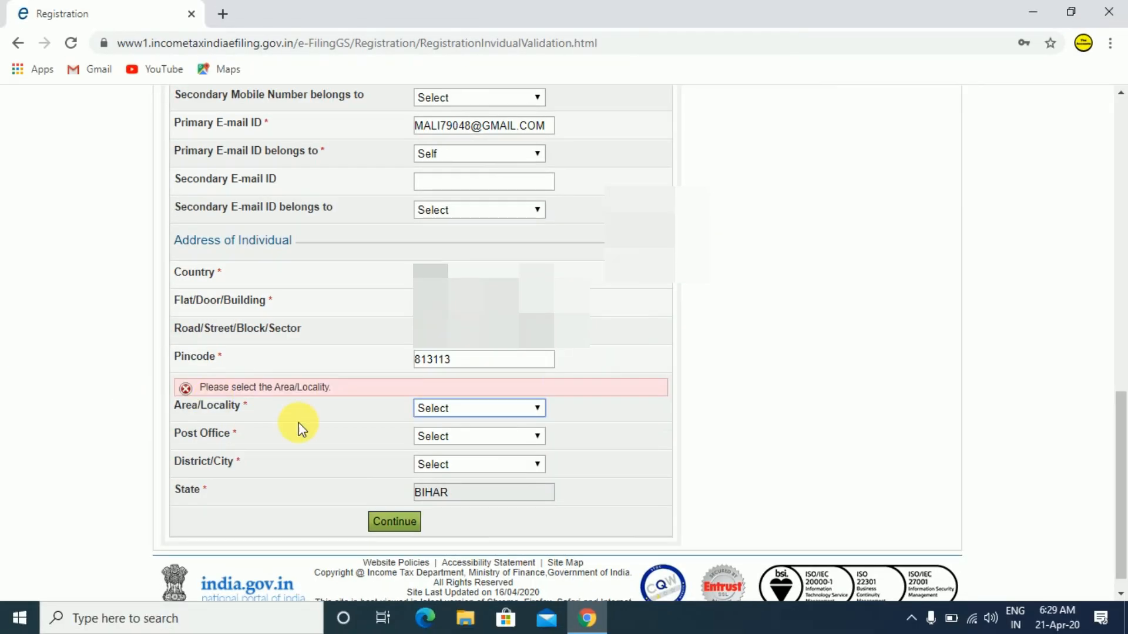
# Pick the area/locality, the only listed post office and the district, then submit the form.
pyautogui.click(435, 414)
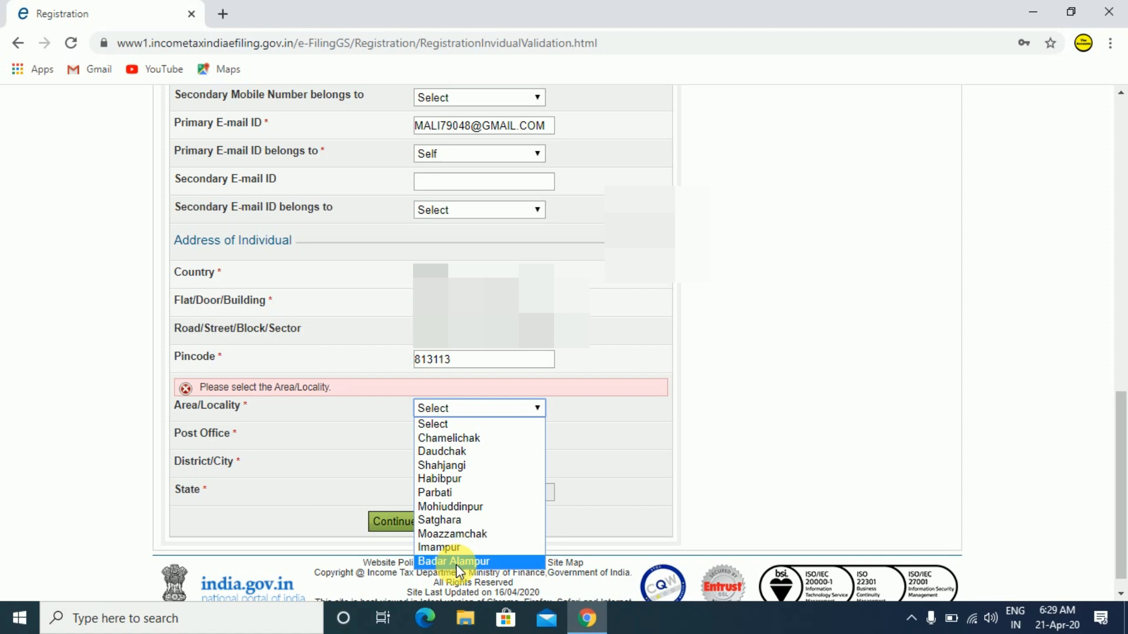
pyautogui.click(464, 482)
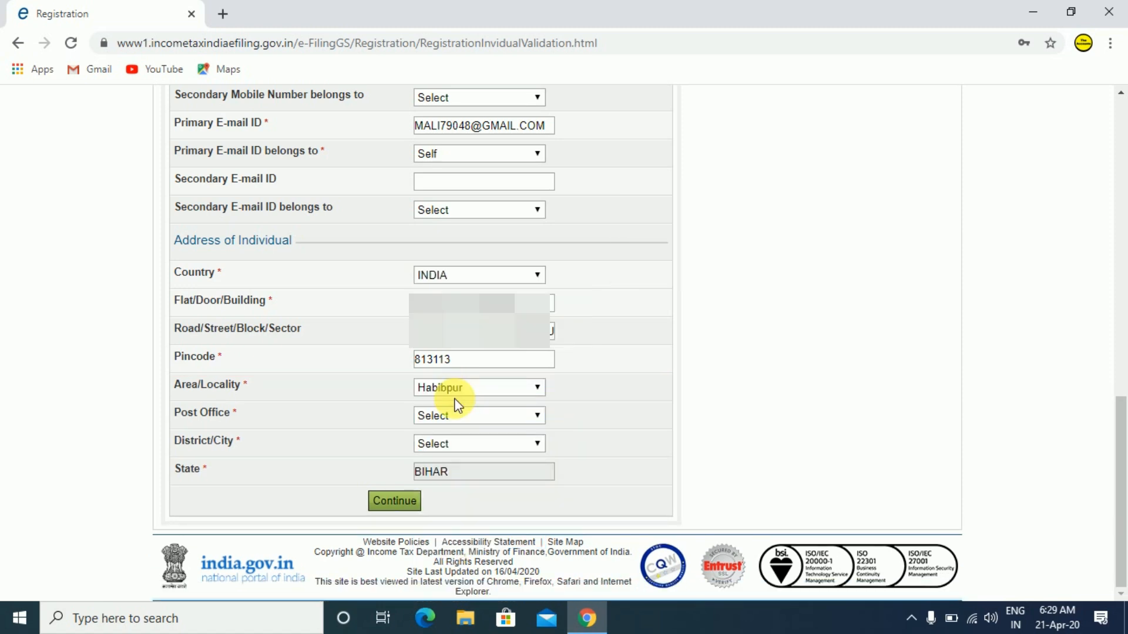
pyautogui.click(459, 390)
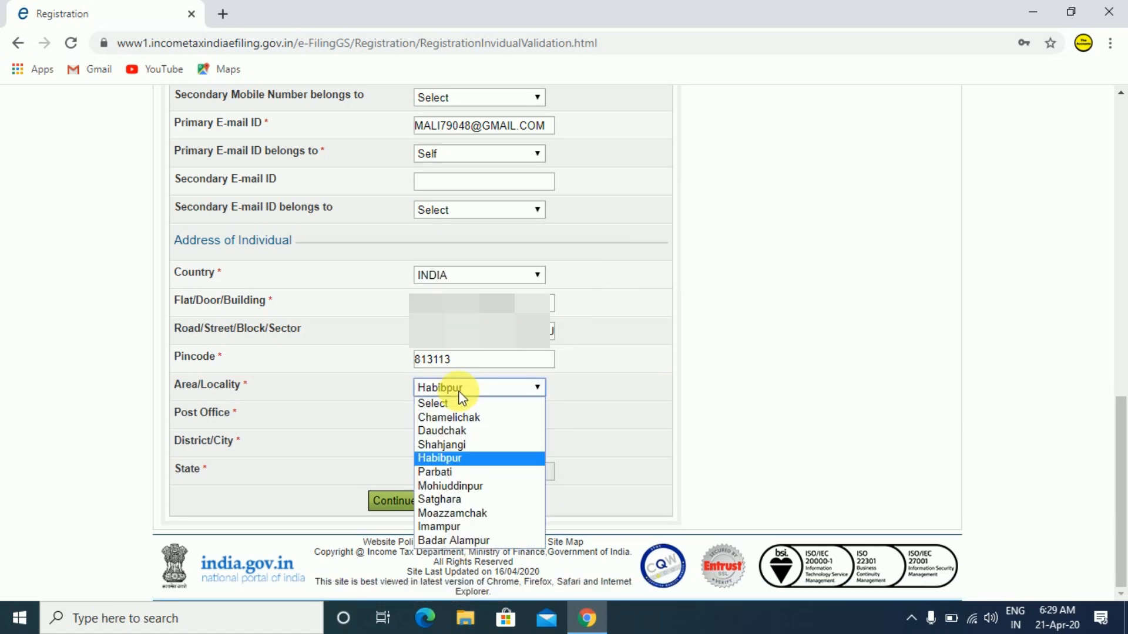
pyautogui.click(462, 457)
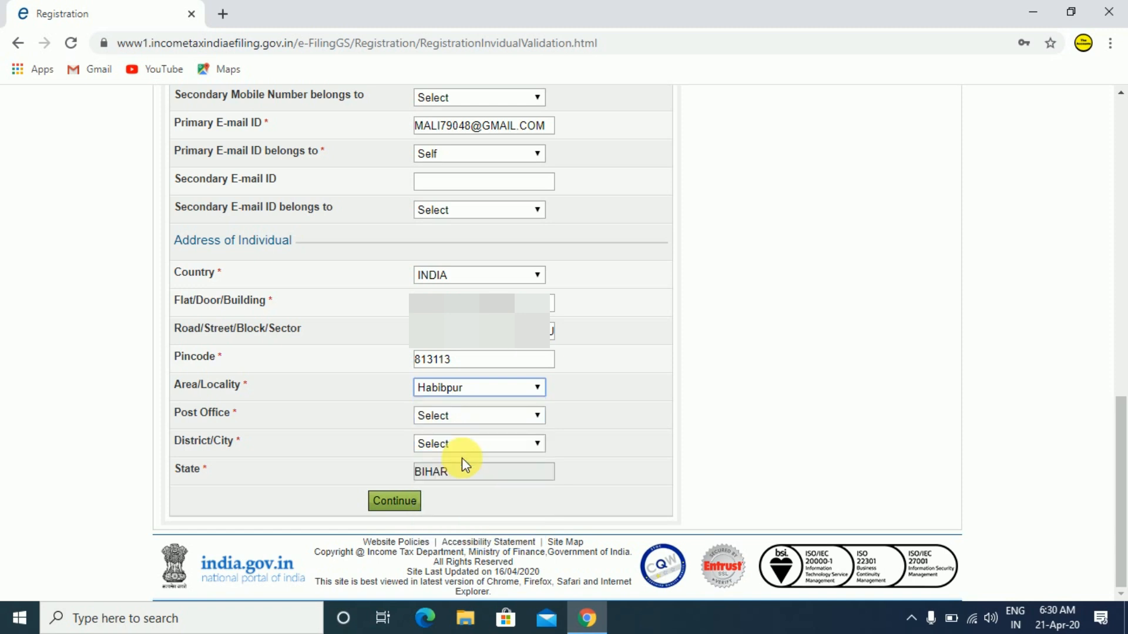
pyautogui.click(466, 416)
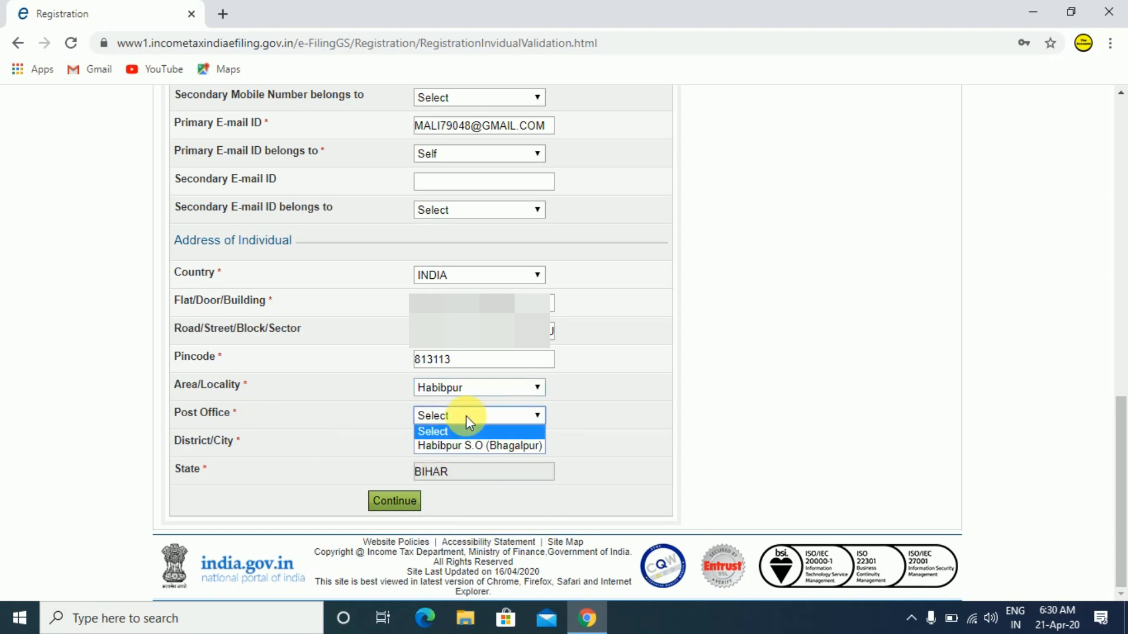
pyautogui.click(473, 446)
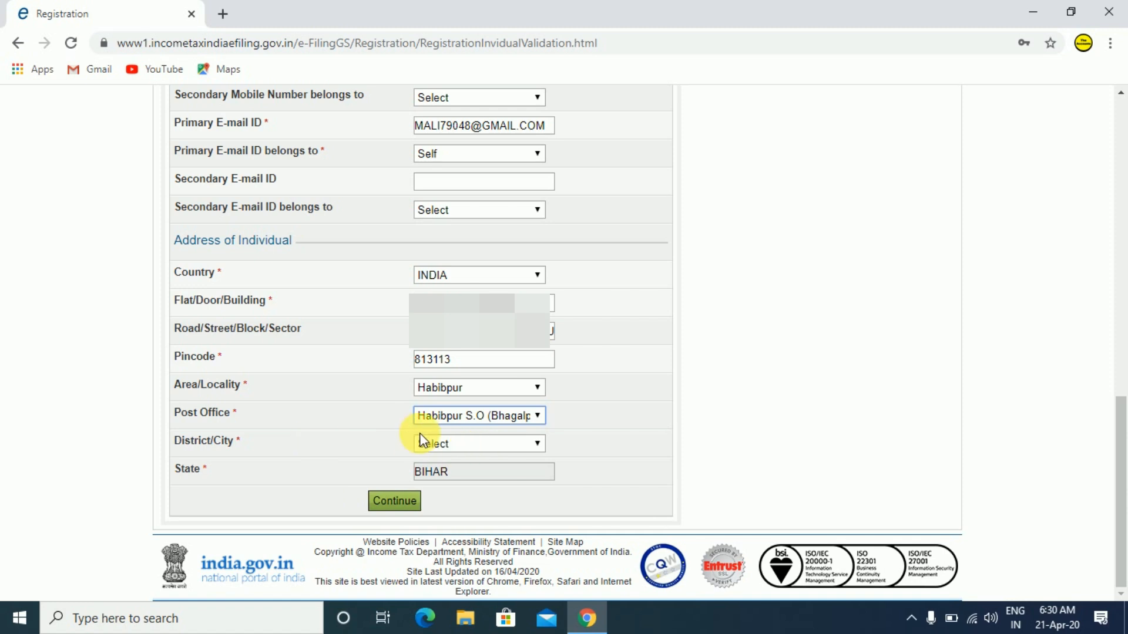
pyautogui.click(441, 445)
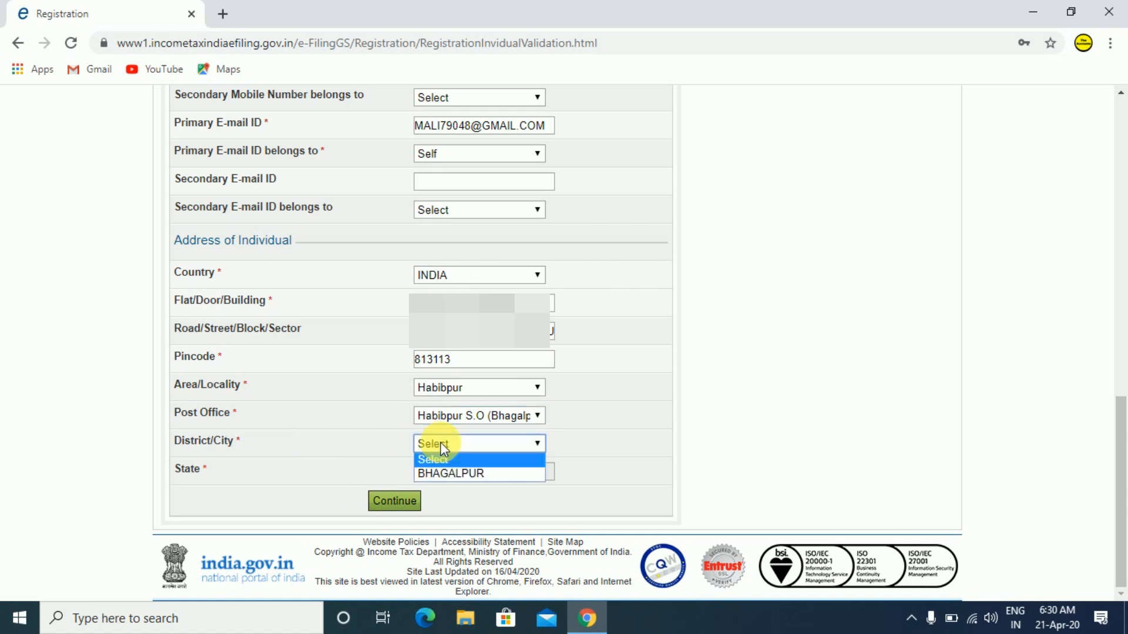
pyautogui.click(458, 475)
pyautogui.click(409, 510)
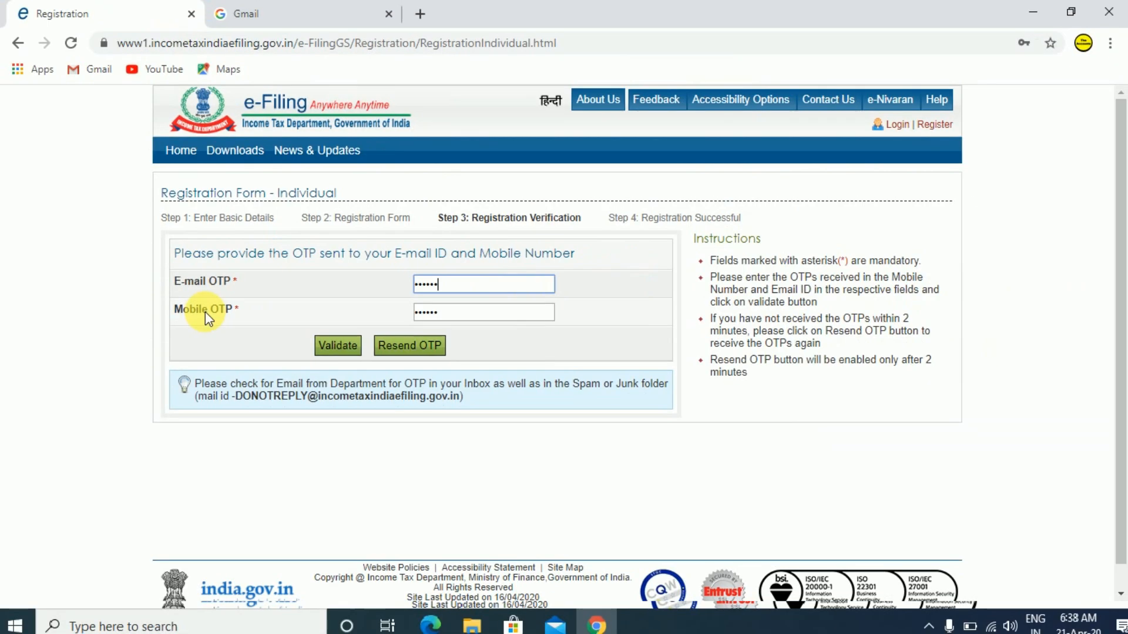
# Validate the entered e-mail and mobile OTPs to finish registration.
pyautogui.click(327, 346)
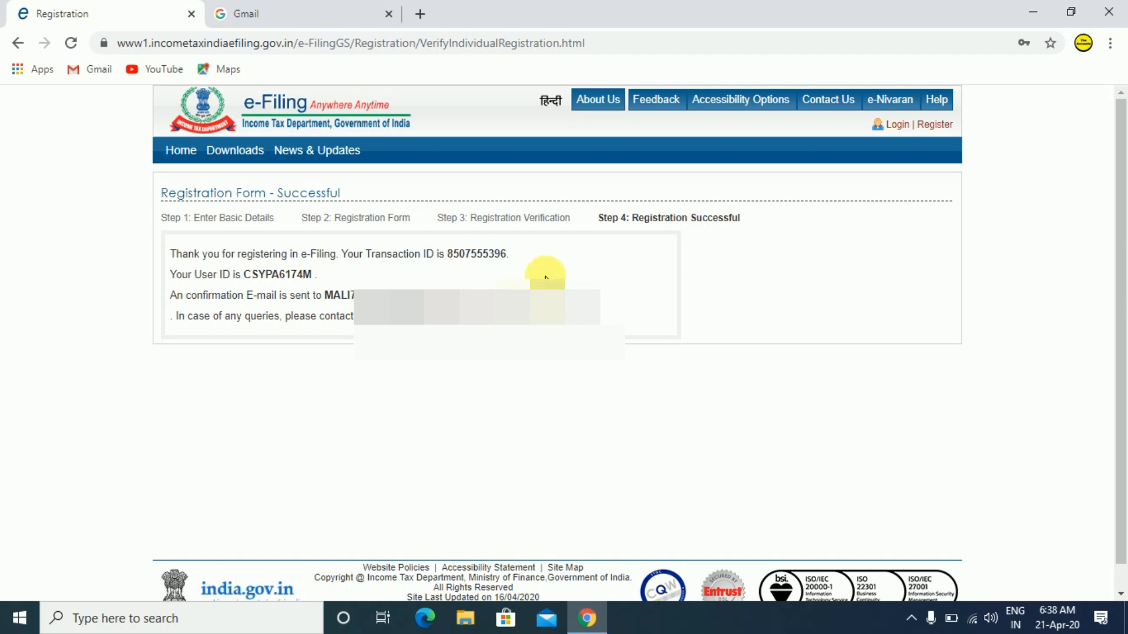
# Go from the registration success page to the e-Filing login page.
pyautogui.click(477, 323)
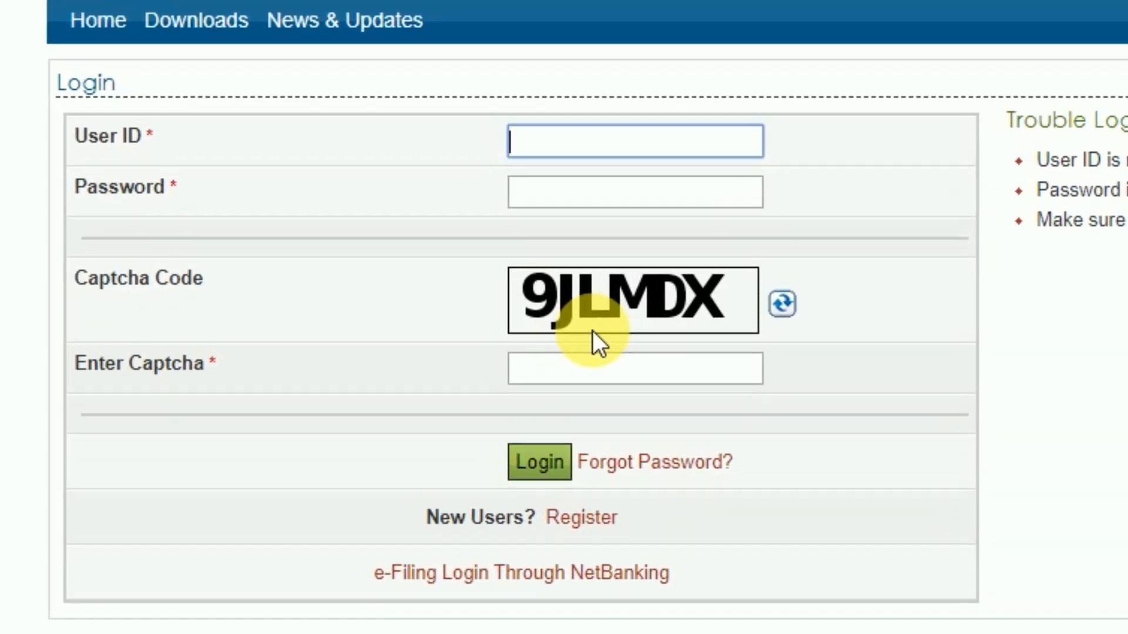
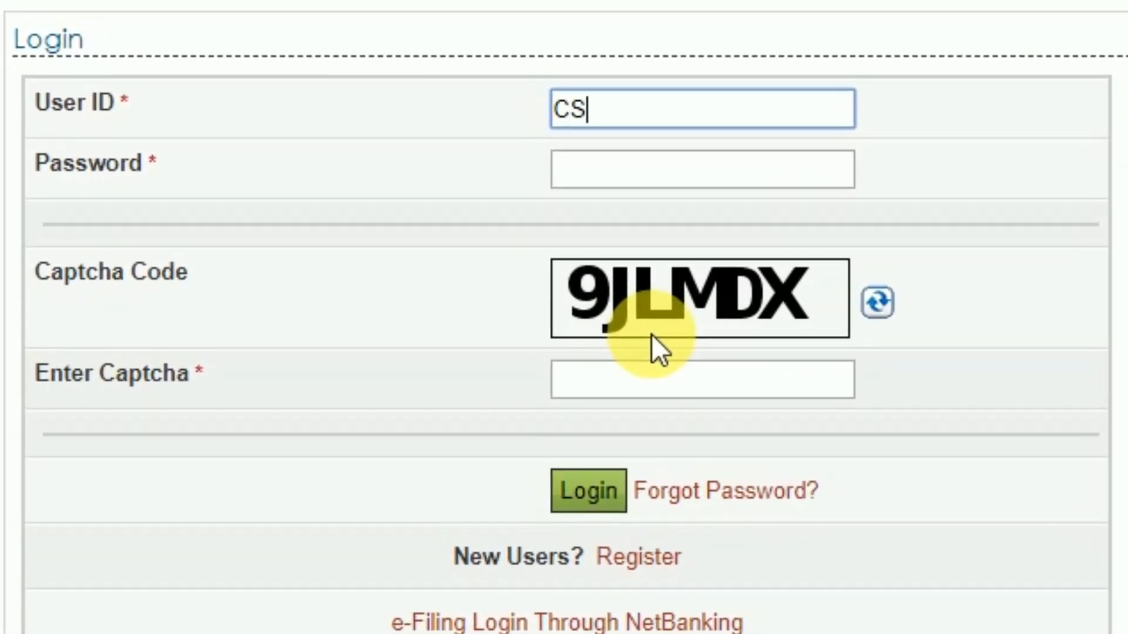
# Log in with the new account's PAN user ID, the account password and the displayed captcha.
pyautogui.press('Tab')
pyautogui.write('•••••••••••')
pyautogui.press('Tab')
pyautogui.write('9JLMDX')
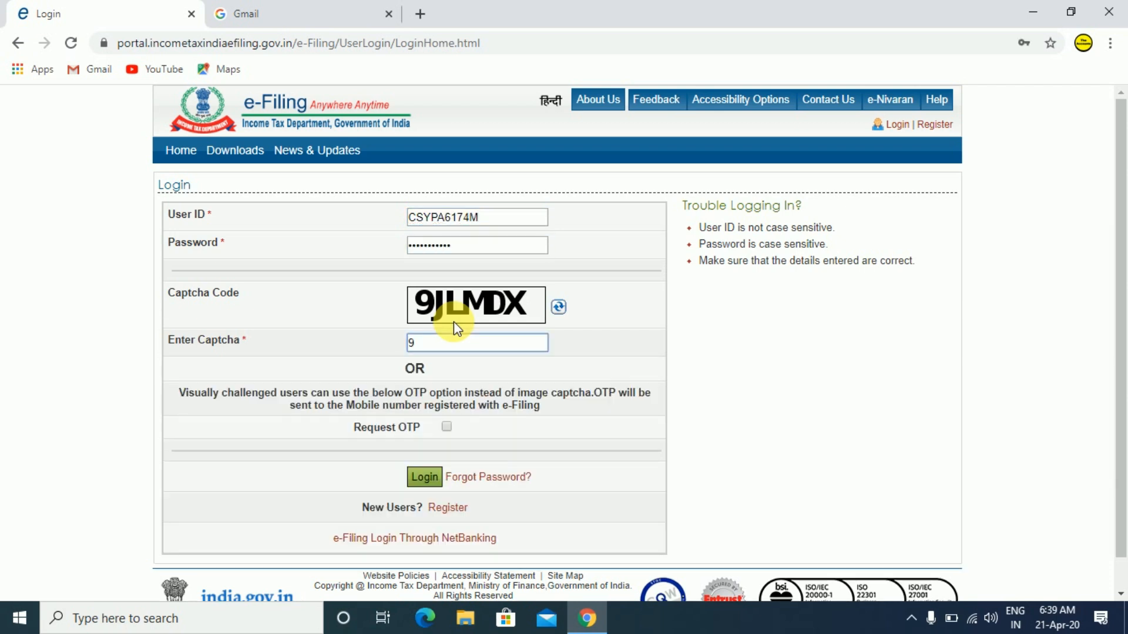
pyautogui.click(424, 477)
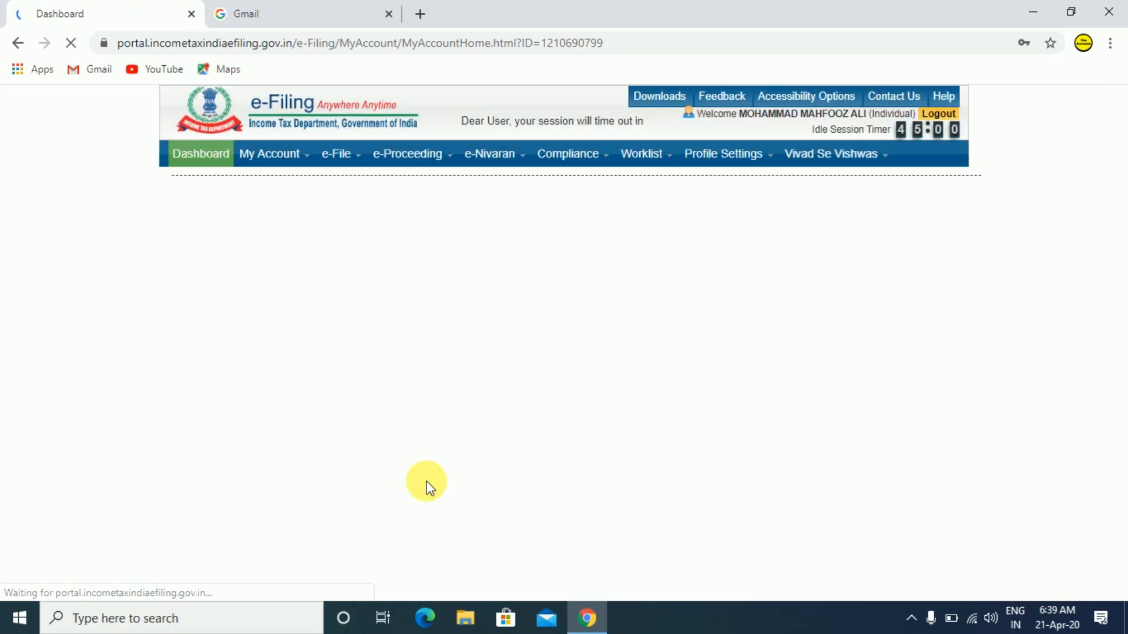